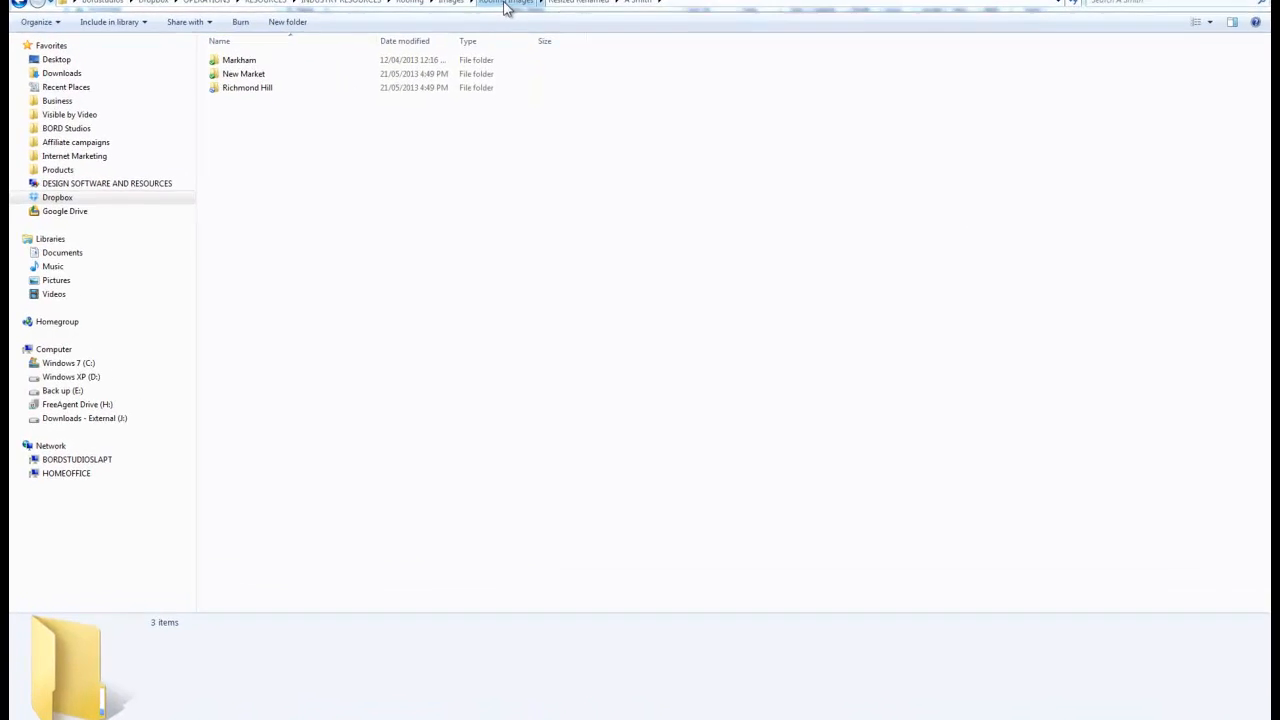
Browse from Roofing Images through Resized Renamed and the client's folder to view the Markham images
{"action": "left_click", "coordinate": [503, 4]}
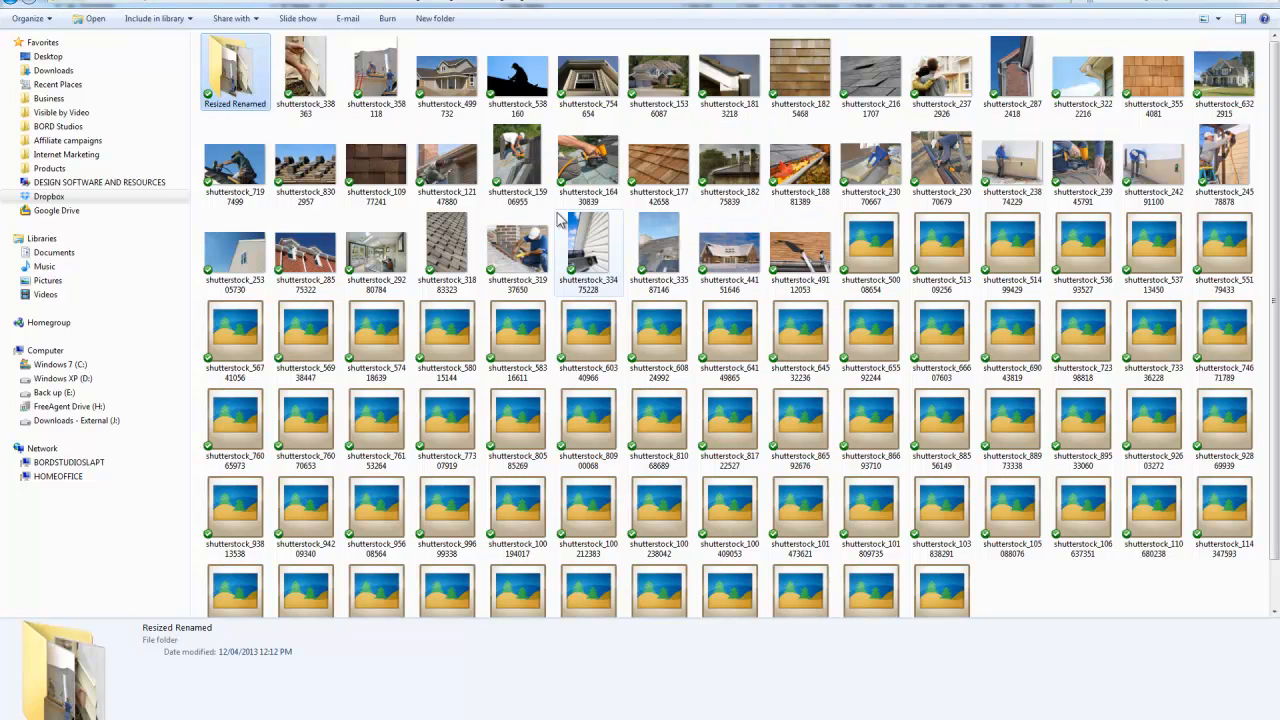
{"action": "double_click", "coordinate": [235, 75]}
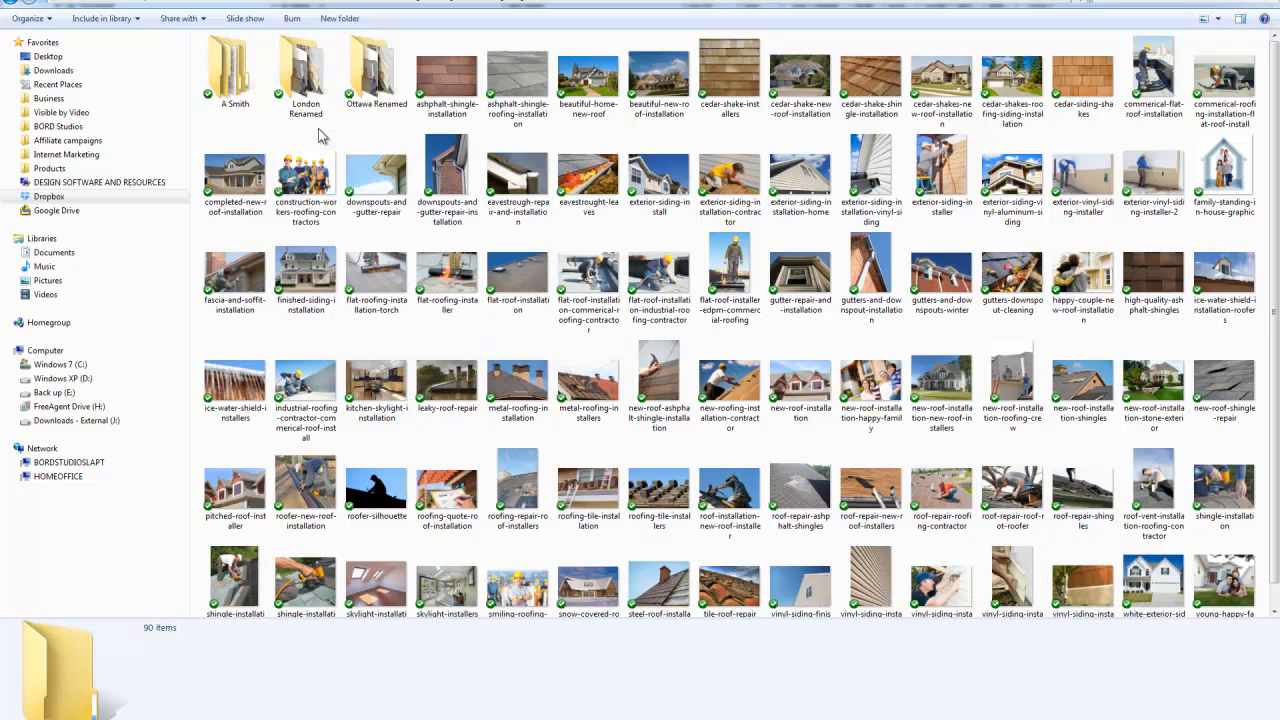
{"action": "double_click", "coordinate": [258, 82]}
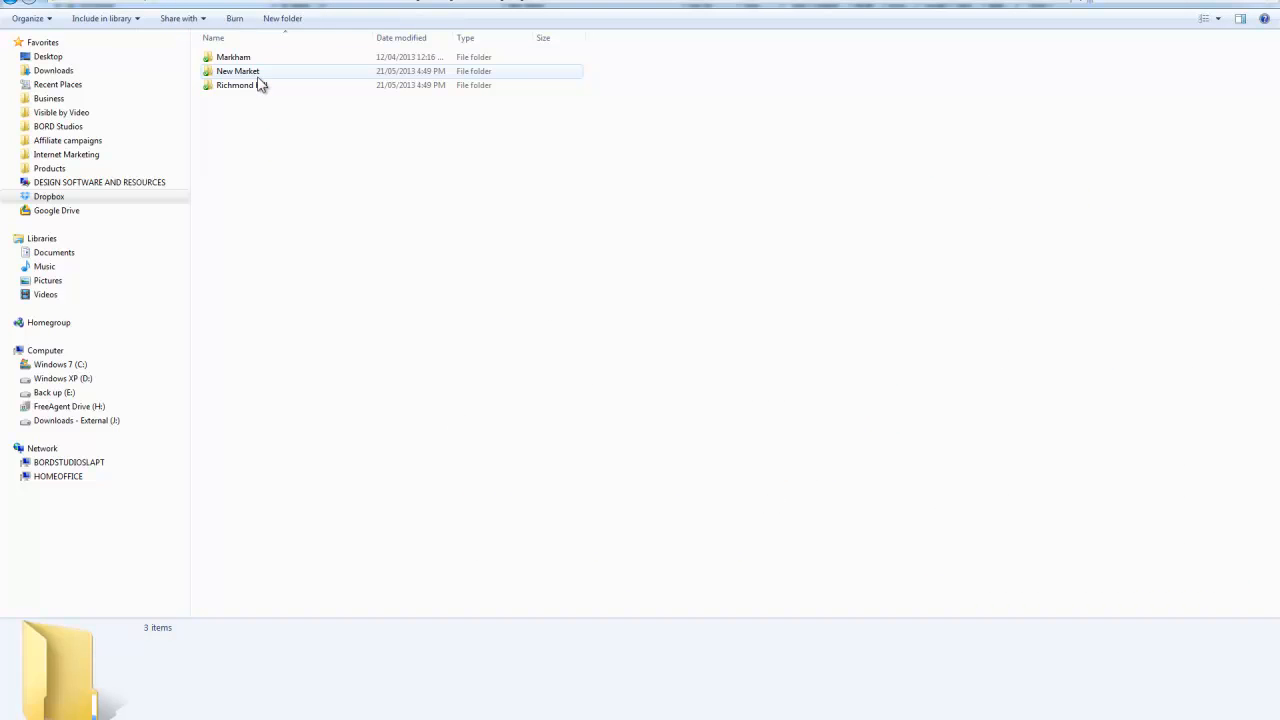
{"action": "double_click", "coordinate": [259, 60]}
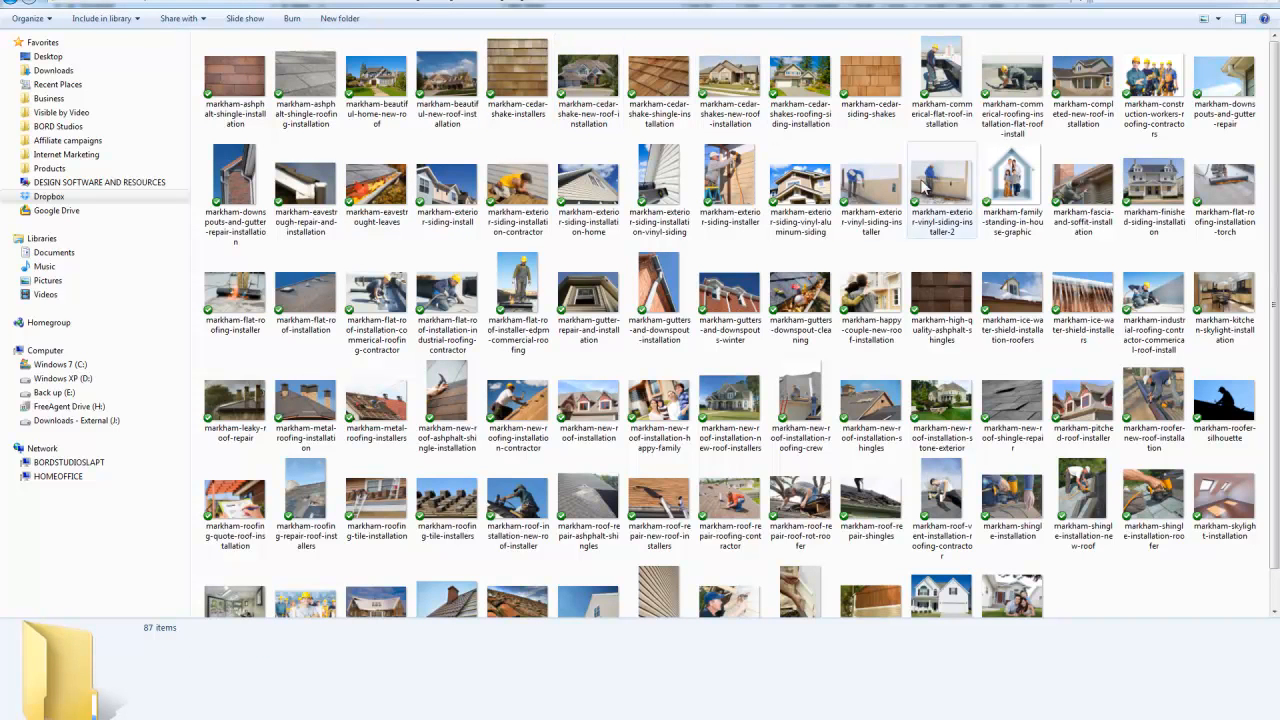
Check the contents of the New Market and Richmond Hill folders and return to their parent folder
{"action": "left_click", "coordinate": [644, 9]}
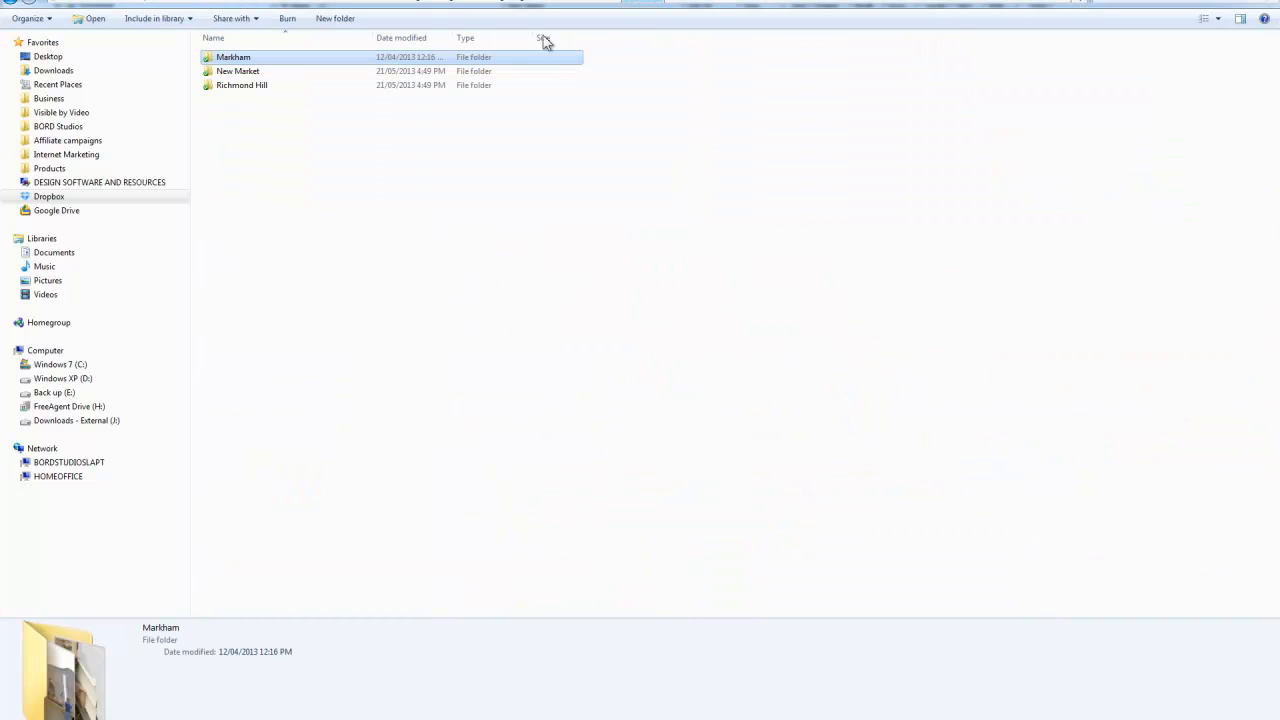
{"action": "double_click", "coordinate": [243, 76]}
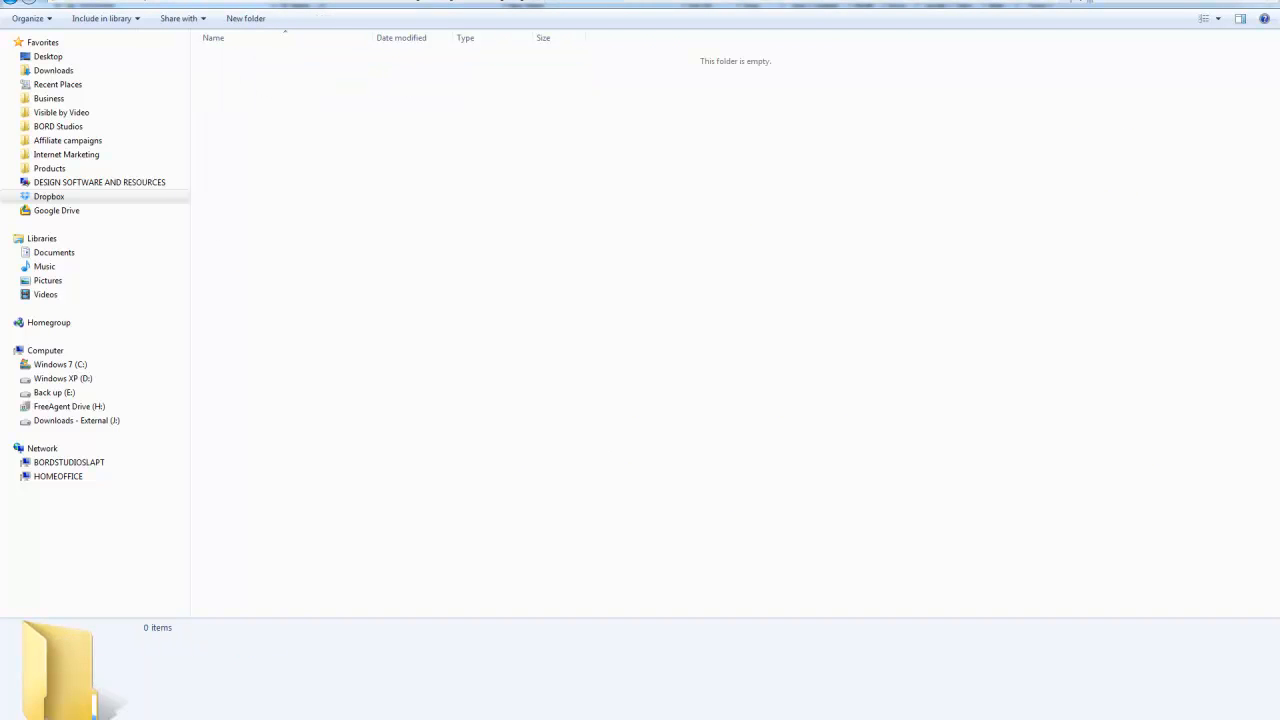
{"action": "left_click", "coordinate": [640, 3]}
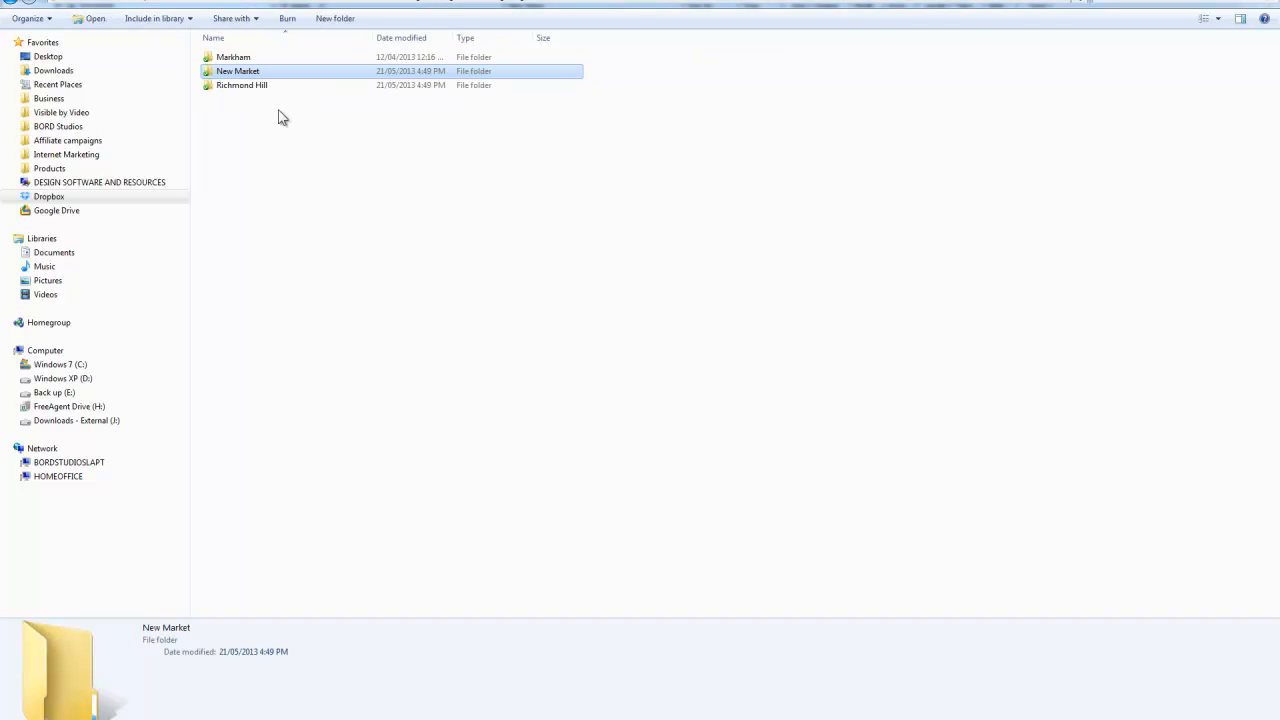
{"action": "double_click", "coordinate": [271, 89]}
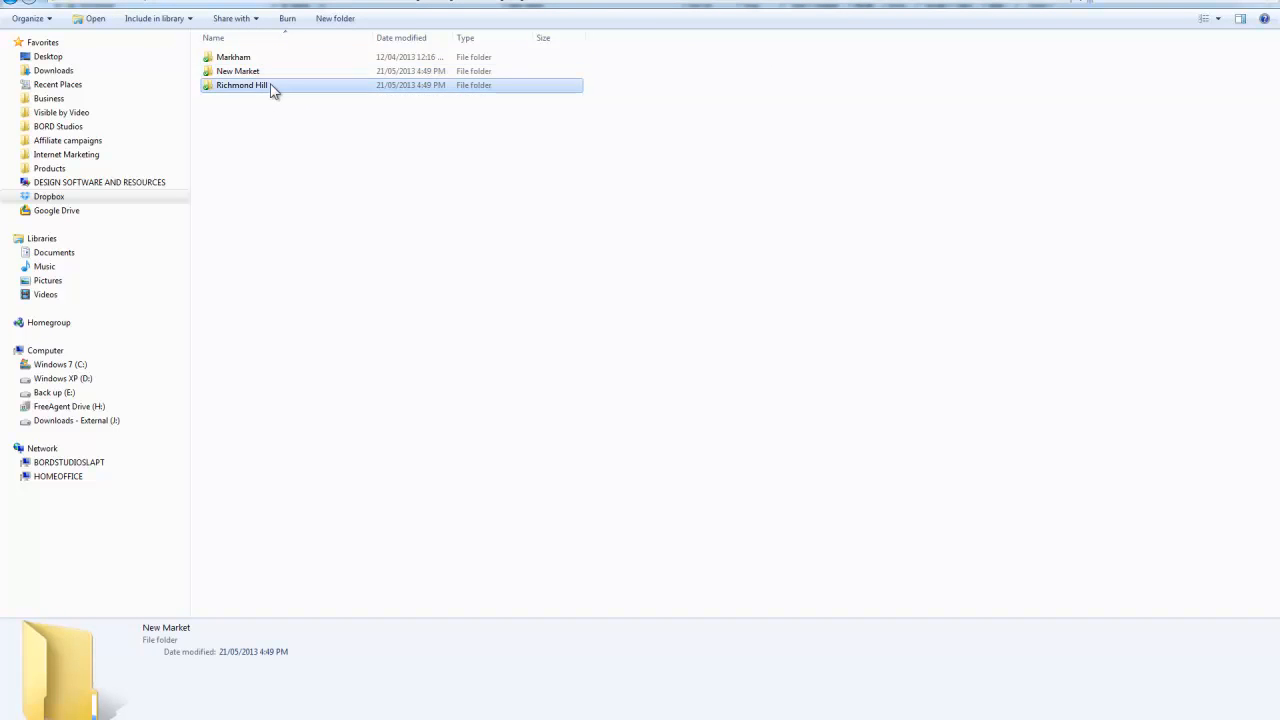
{"action": "left_click", "coordinate": [634, 3]}
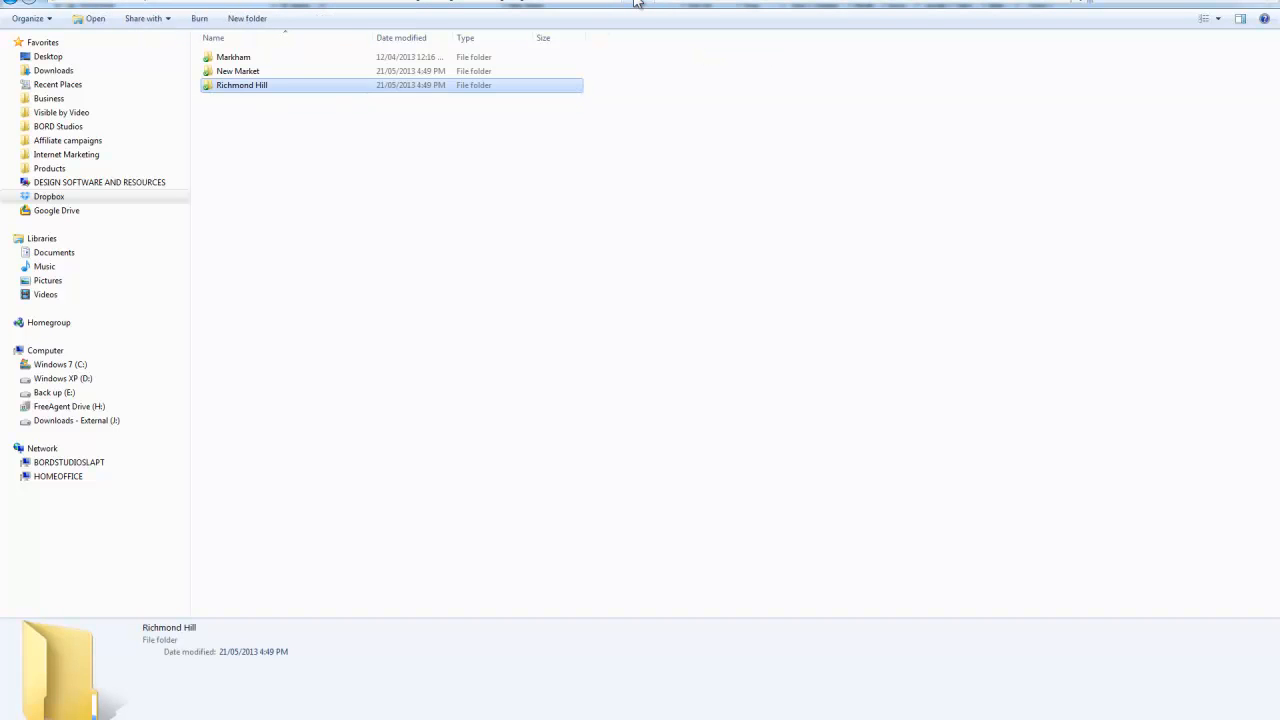
Copy all images in Resized Renamed, leaving out its three subfolders, into the client's New Market folder
{"action": "left_click", "coordinate": [578, 3]}
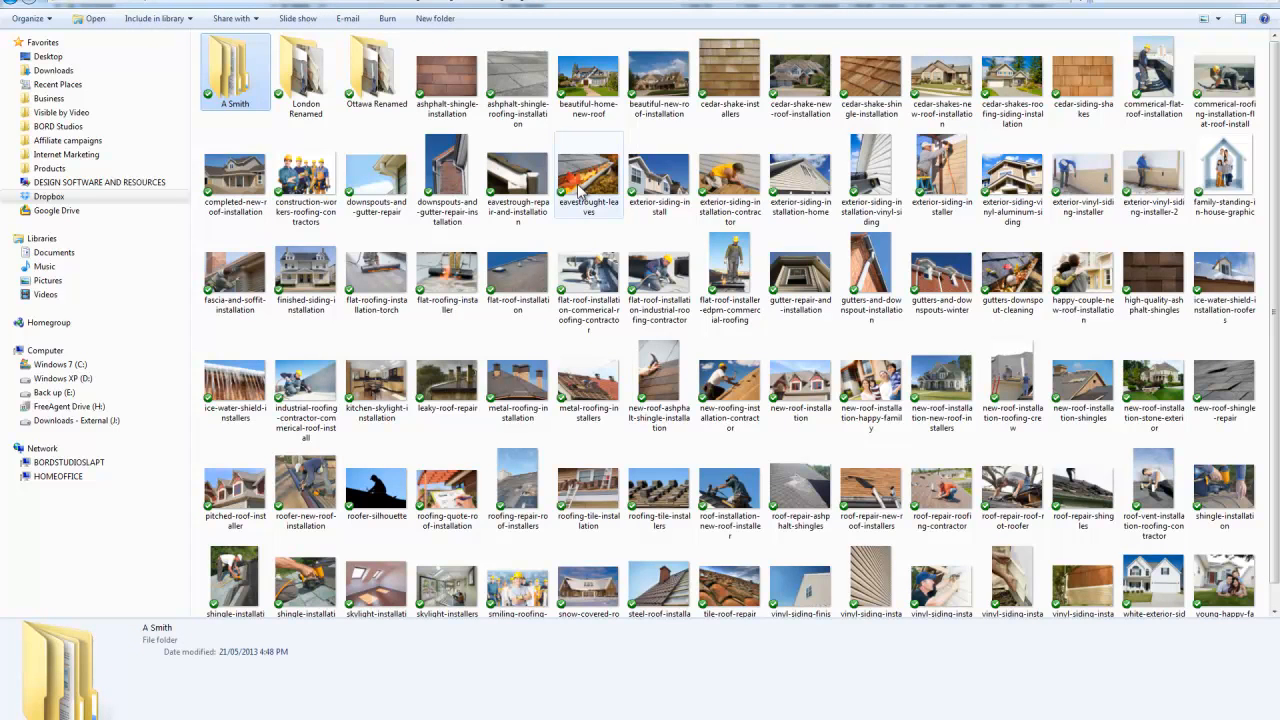
{"action": "key", "text": "ctrl+a"}
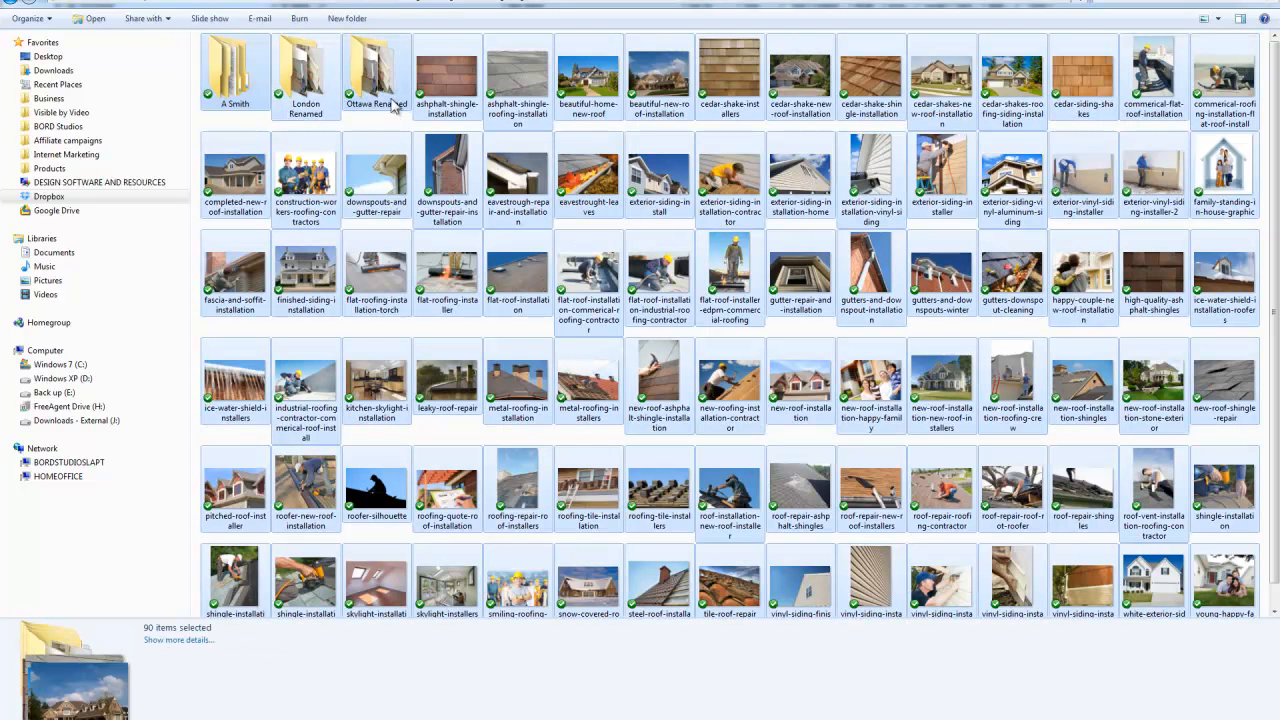
{"action": "left_click", "coordinate": [385, 75], "text": "ctrl"}
{"action": "left_click", "coordinate": [305, 75], "text": "ctrl"}
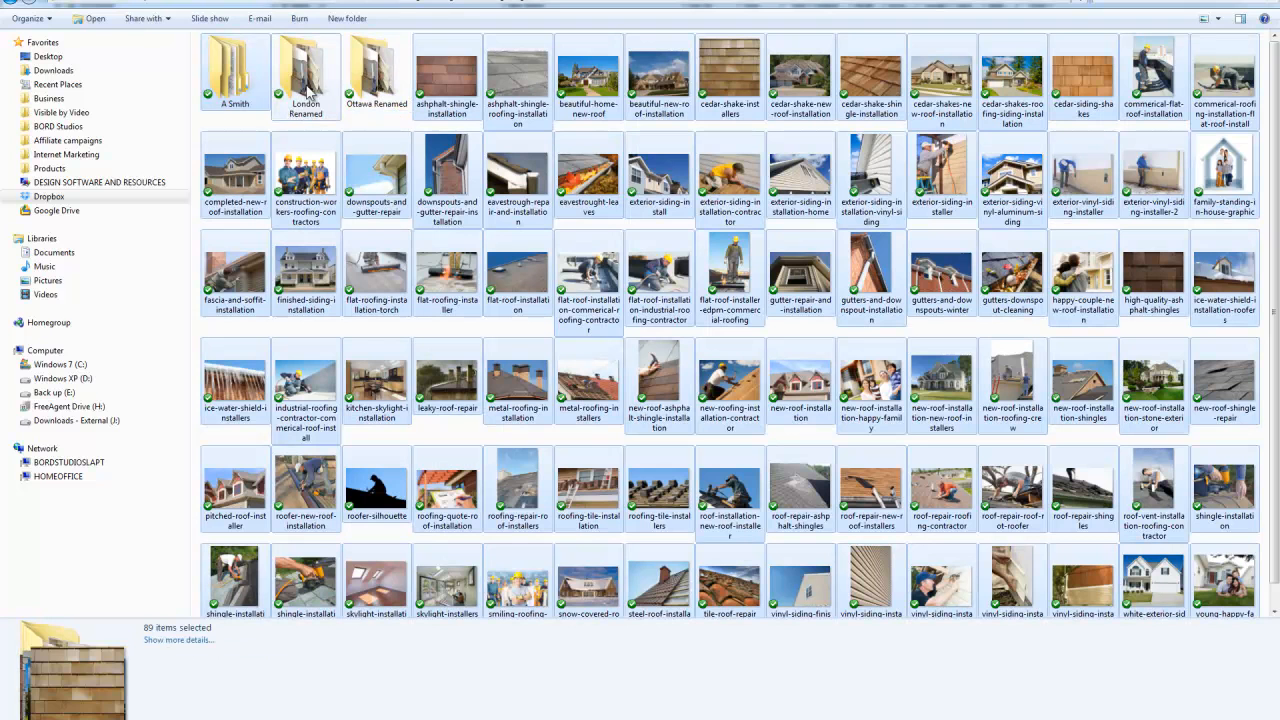
{"action": "left_click", "coordinate": [225, 85], "text": "ctrl"}
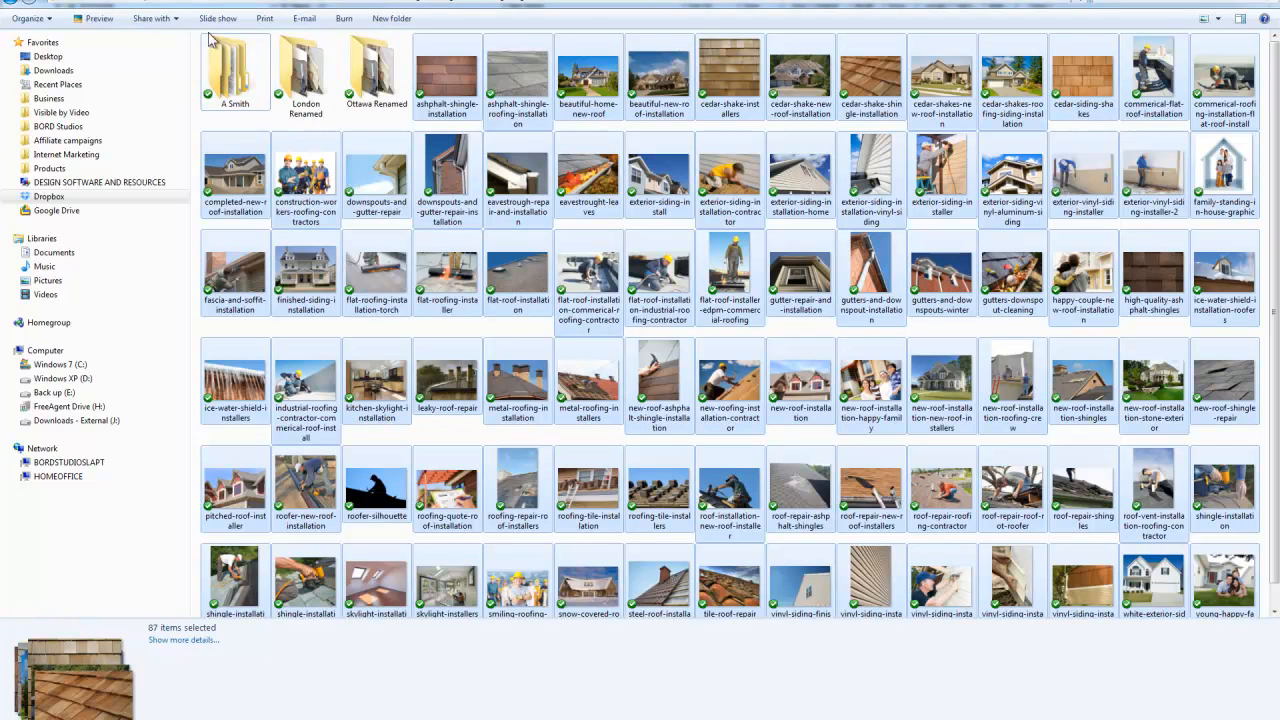
{"action": "double_click", "coordinate": [242, 70]}
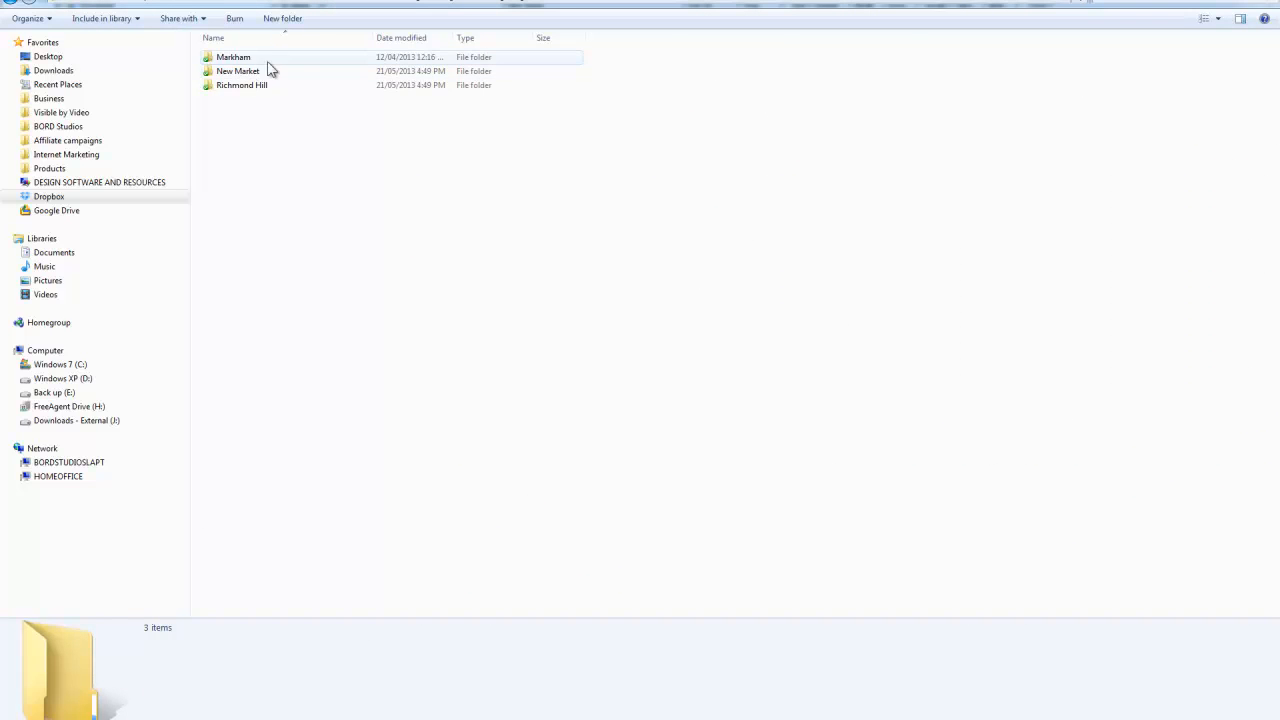
{"action": "double_click", "coordinate": [265, 70]}
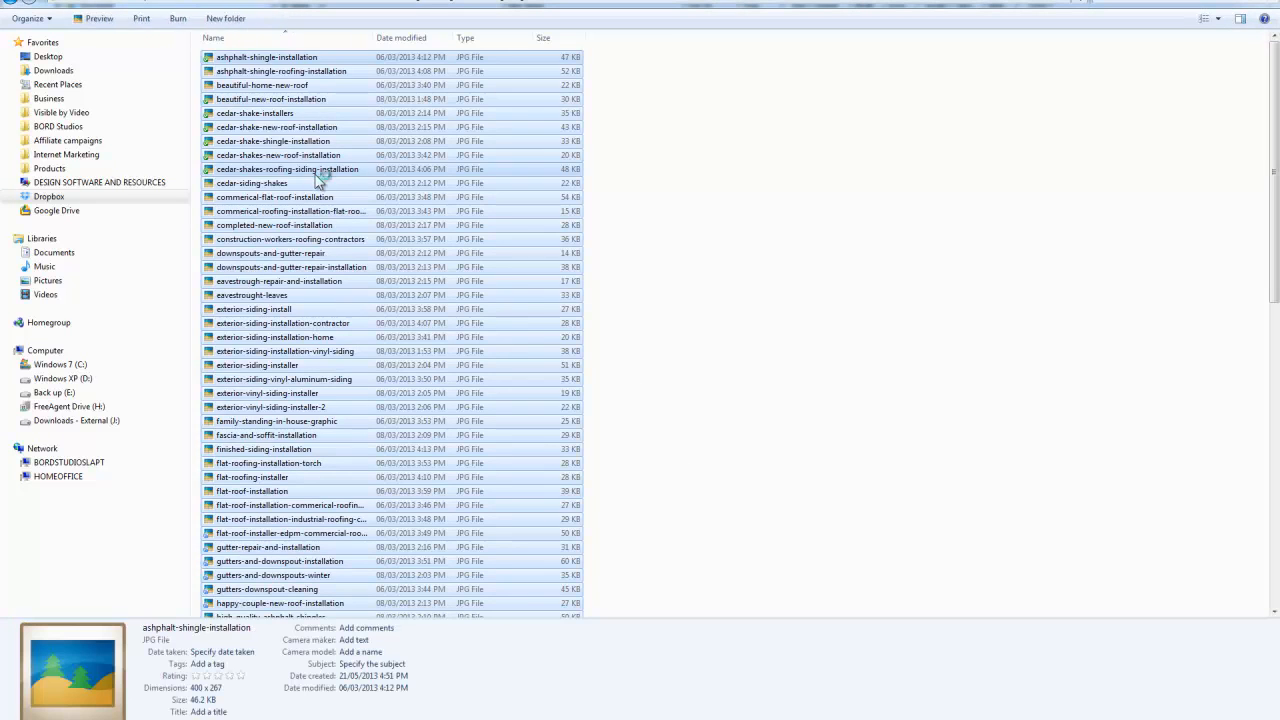
Paste the same set of copied images into the Richmond Hill folder
{"action": "left_click", "coordinate": [645, 2]}
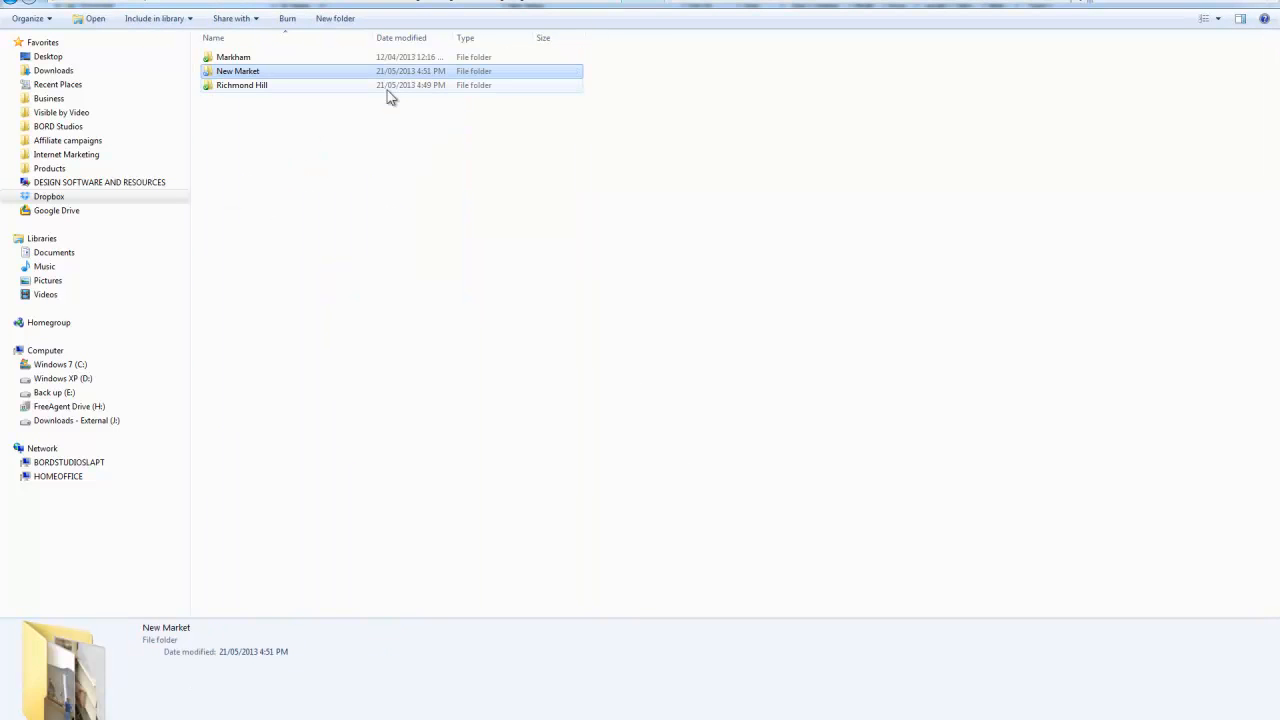
{"action": "left_click", "coordinate": [288, 86]}
{"action": "double_click", "coordinate": [288, 86]}
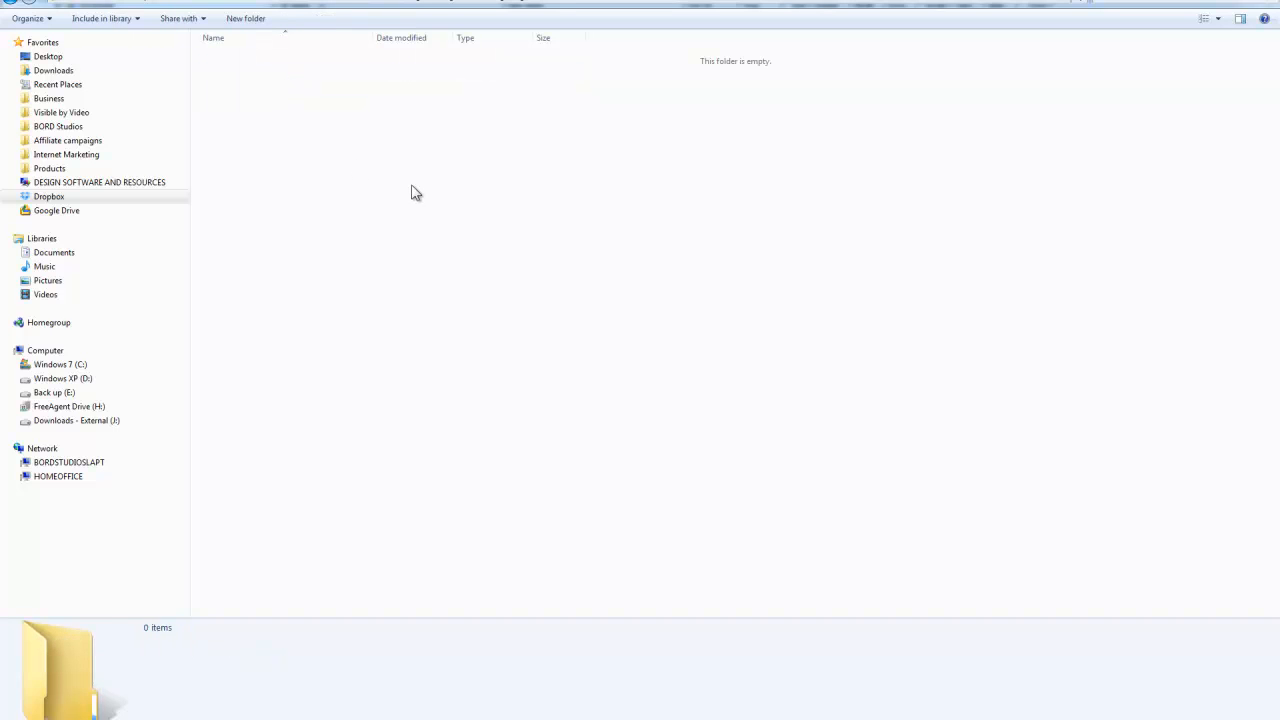
{"action": "key", "text": "ctrl+v"}
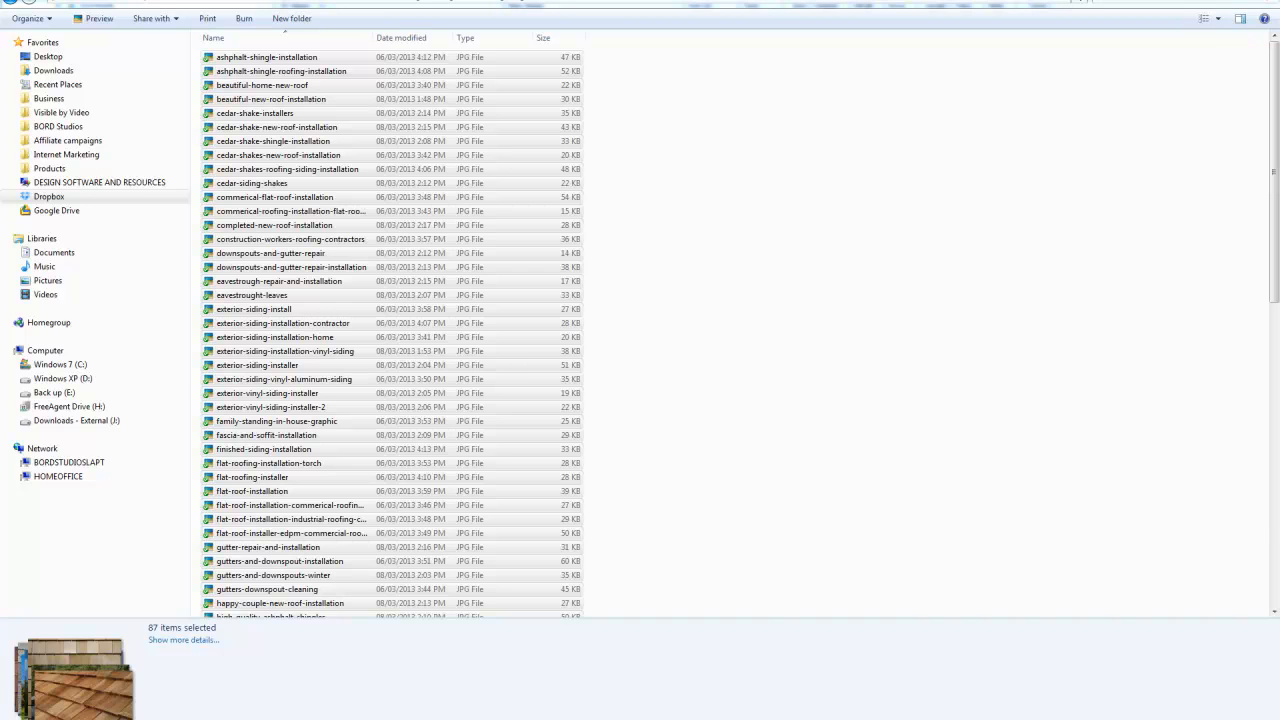
Switch to Bulk Rename Utility and refresh it to list the images copied into the New Market folder
{"action": "key", "text": "alt+Tab"}
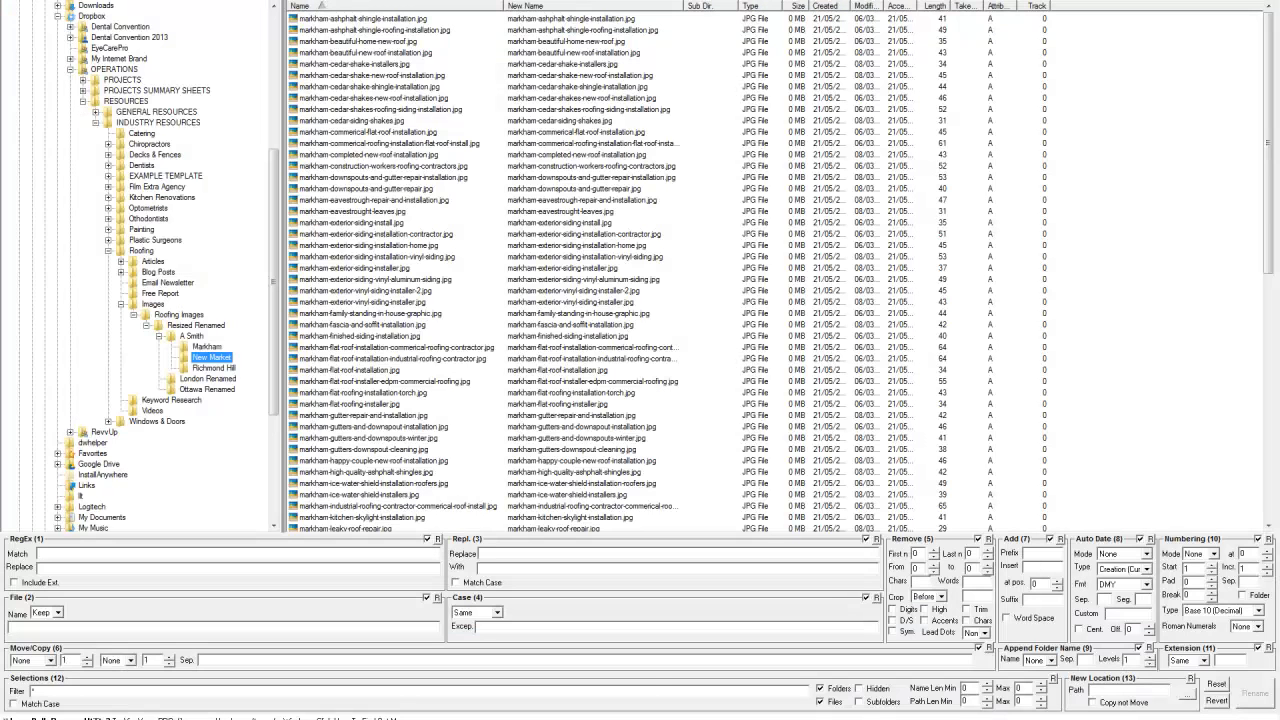
{"action": "right_click", "coordinate": [195, 342]}
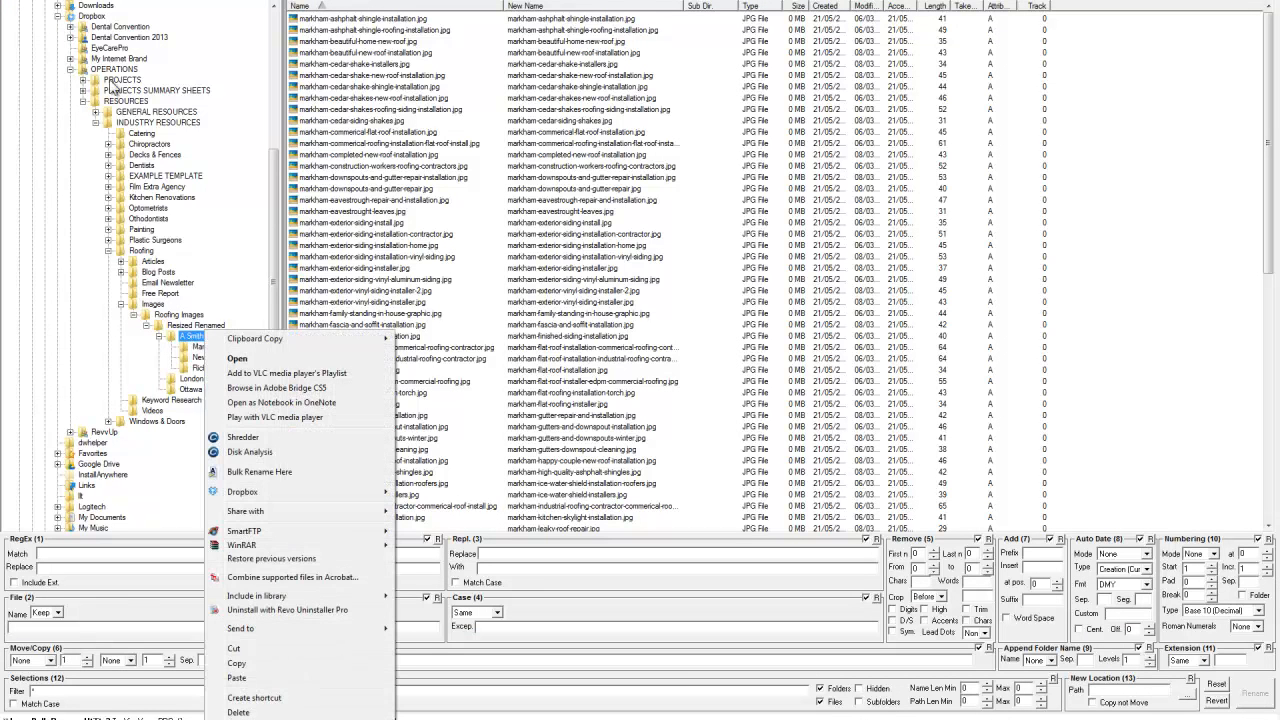
{"action": "left_click", "coordinate": [50, 1]}
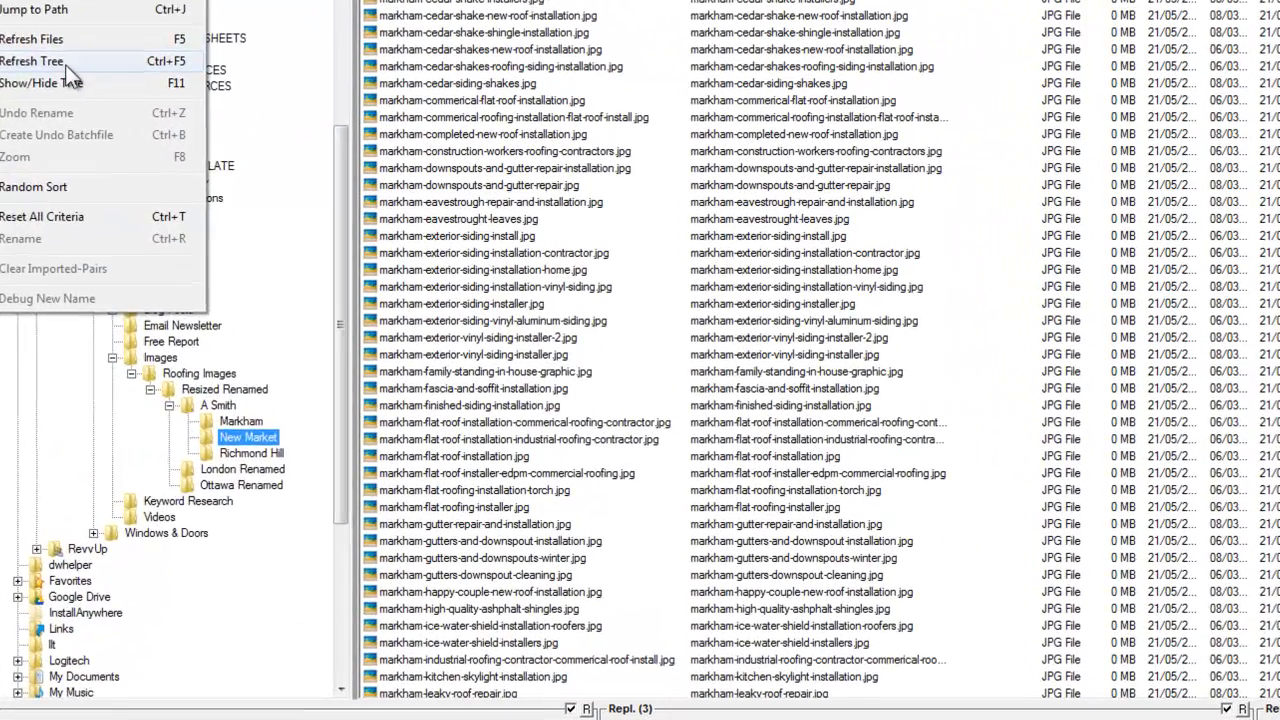
{"action": "left_click", "coordinate": [65, 64]}
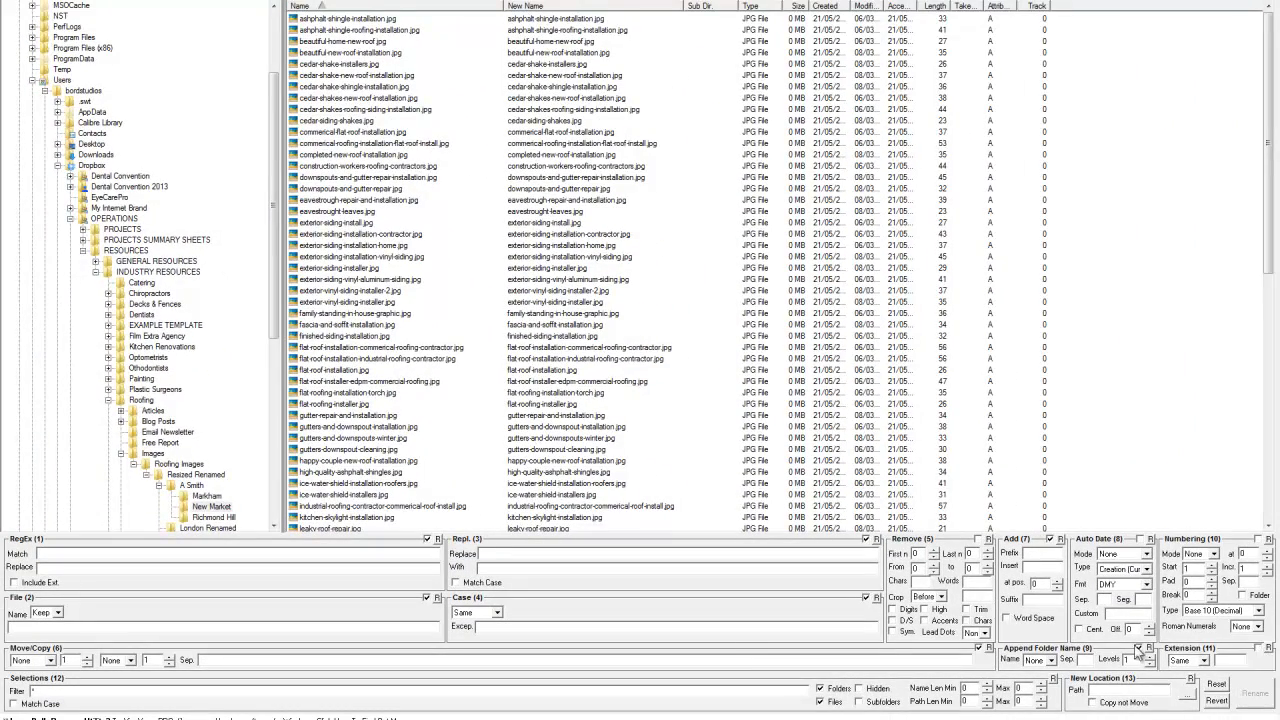
Disable the unneeded renaming sections, keep Add active with prefix new-market and suffix ontario, and preview it on the commercial flat roof image
{"action": "left_click", "coordinate": [980, 649]}
{"action": "left_click", "coordinate": [427, 539]}
{"action": "double_click", "coordinate": [1029, 602]}
{"action": "left_click", "coordinate": [430, 144]}
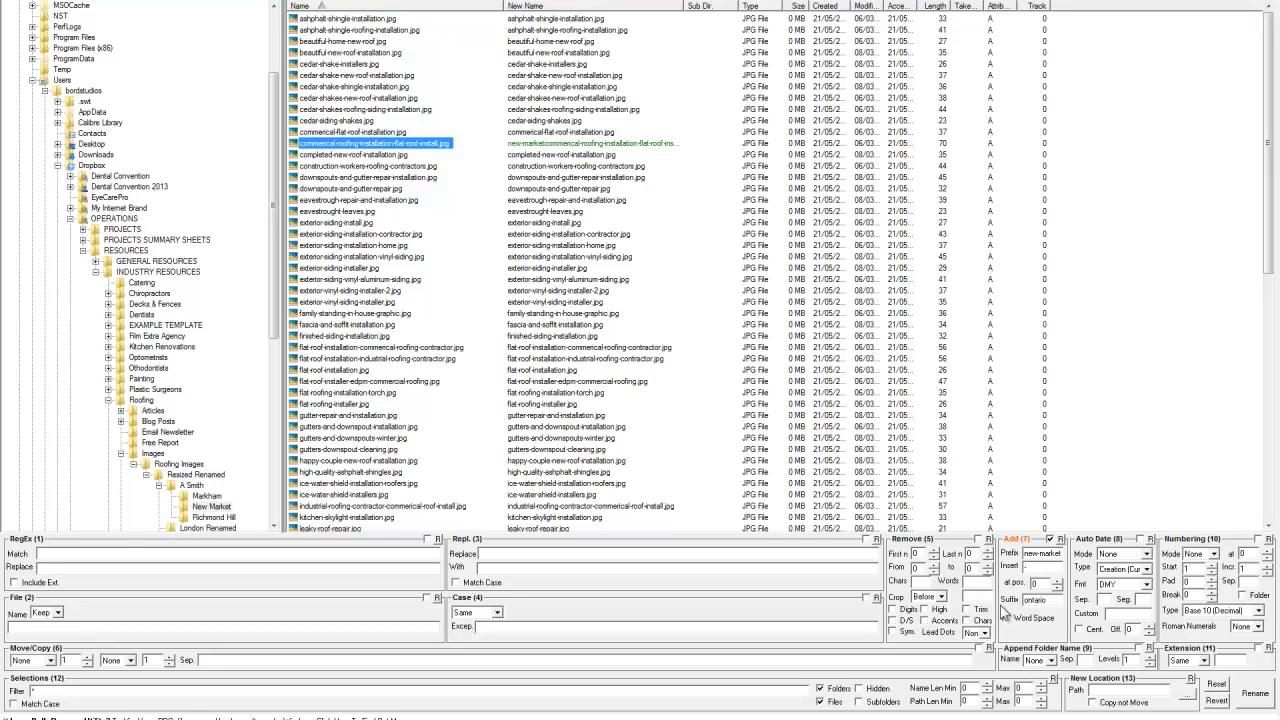
Empty the Insert value, change the prefix to new-market- and the suffix to -ont, and rename all New Market images
{"action": "double_click", "coordinate": [1038, 566]}
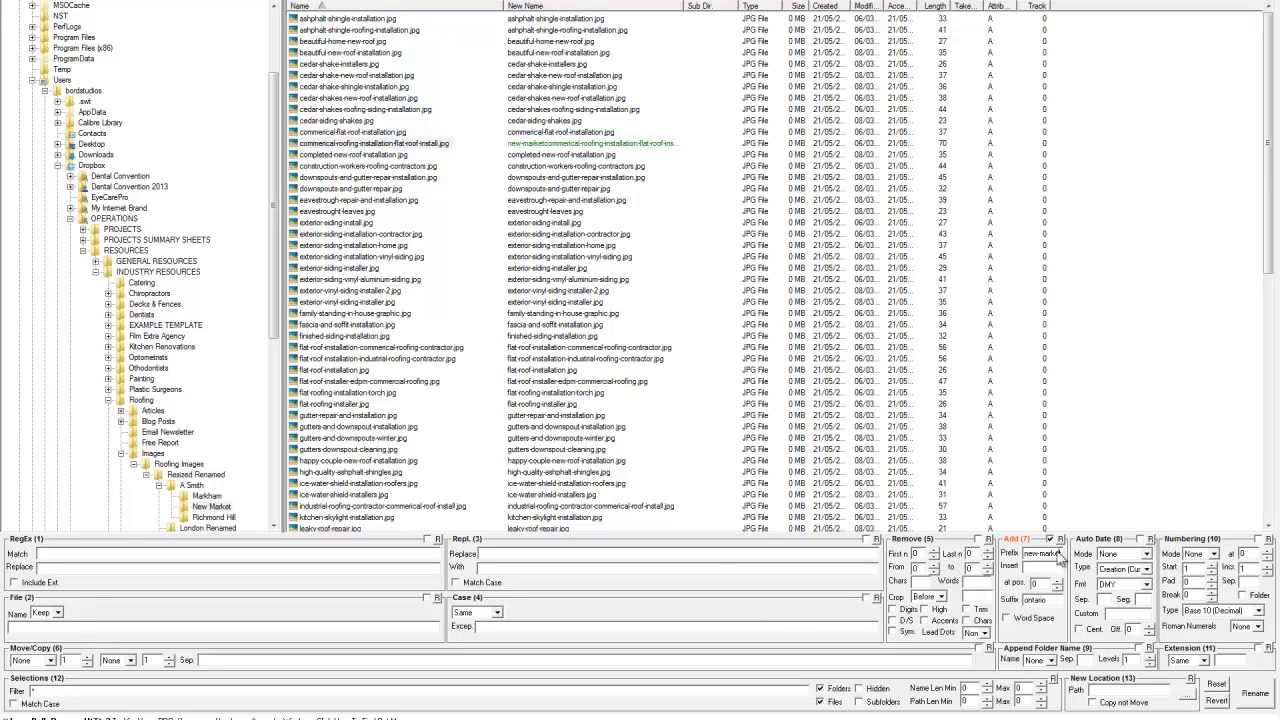
{"action": "type", "text": "-"}
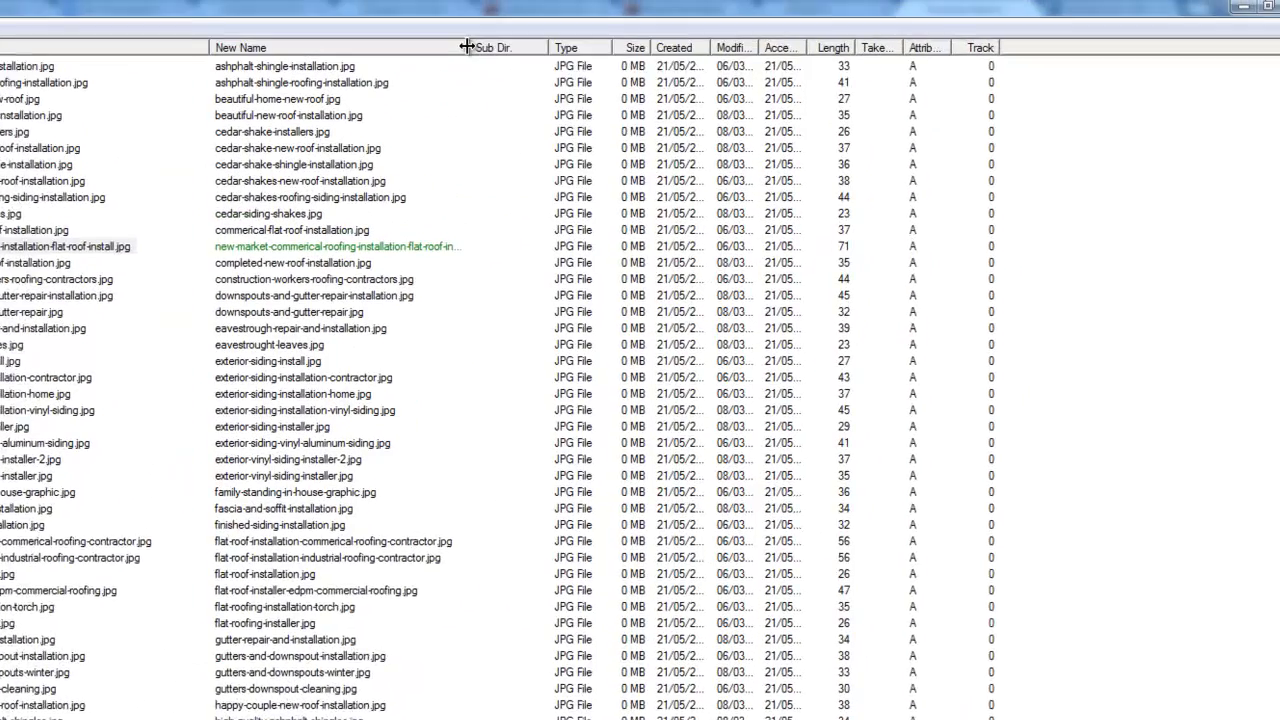
{"action": "left_click_drag", "start_coordinate": [630, 14], "coordinate": [744, 14]}
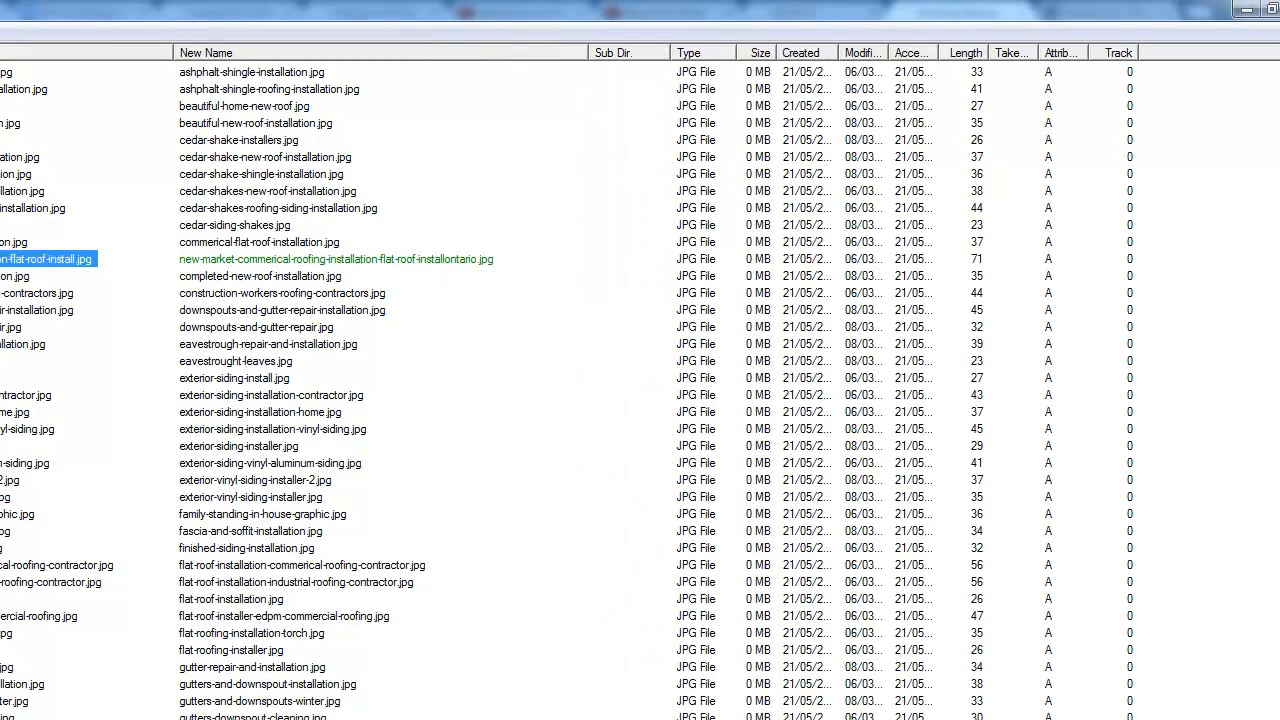
{"action": "type", "text": "-ont"}
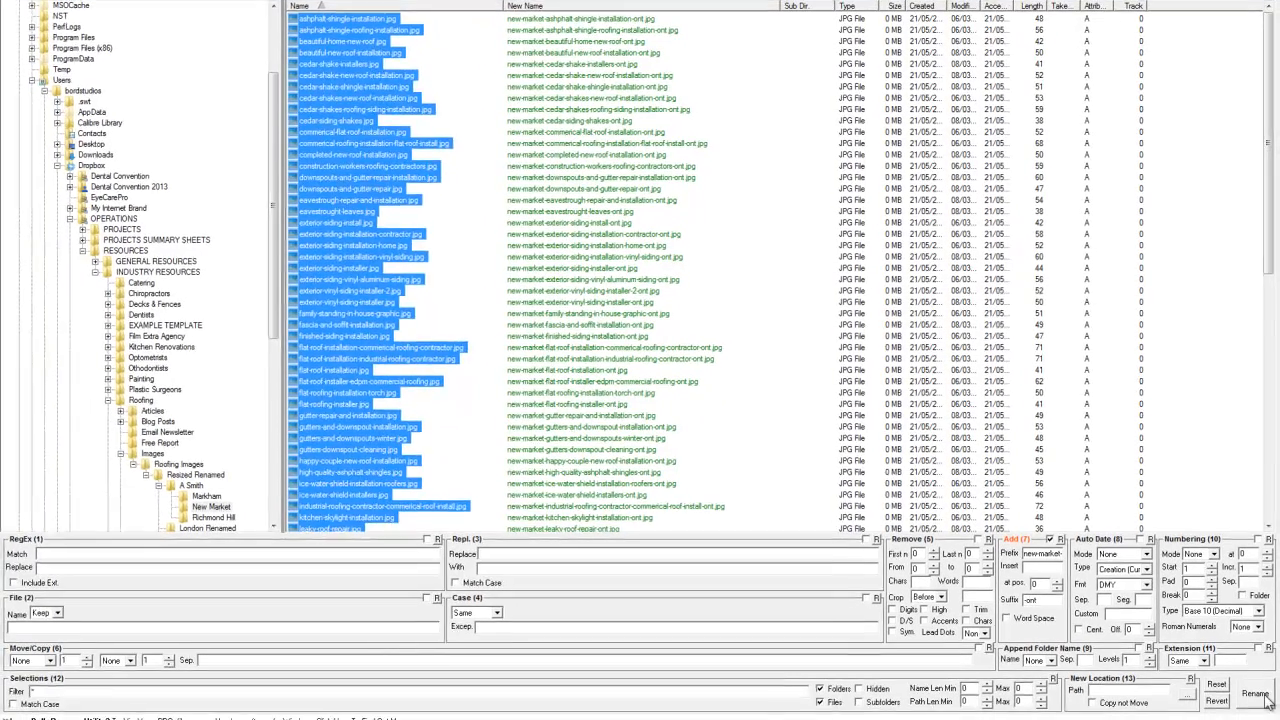
{"action": "left_click", "coordinate": [1256, 694]}
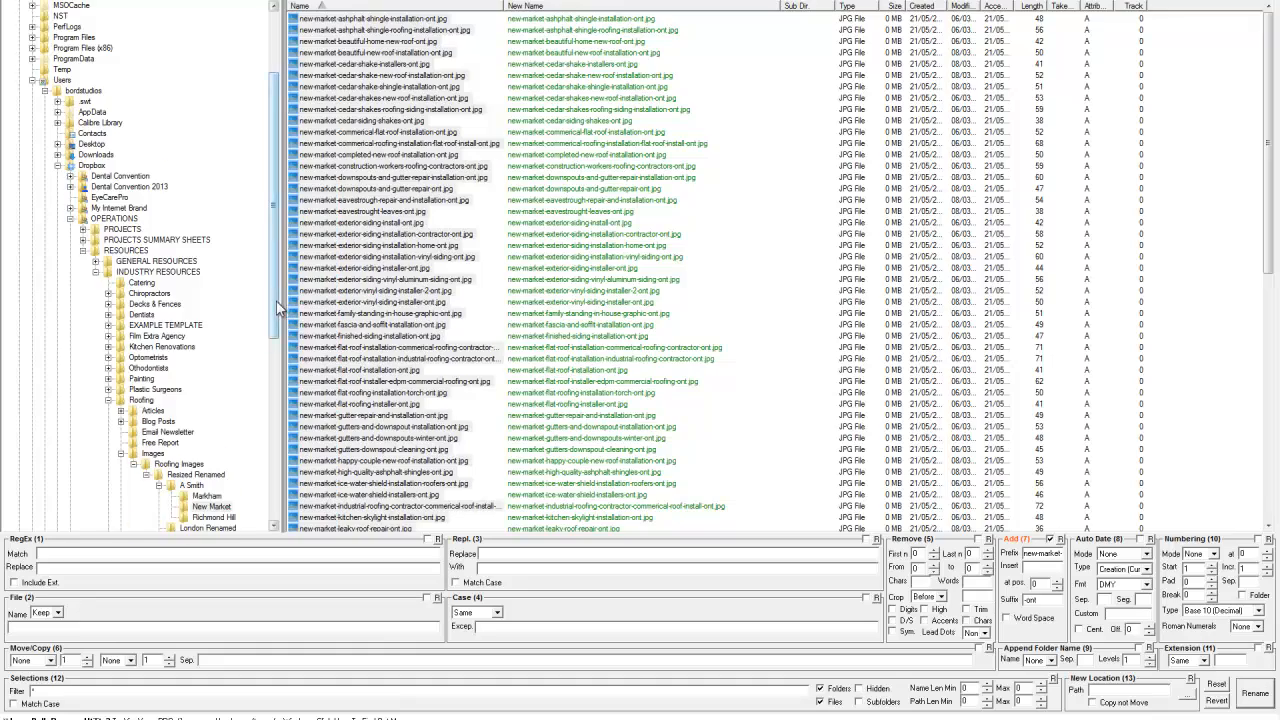
Load the Richmond Hill folder and set the Add prefix to richmond-hill-on-
{"action": "left_click_drag", "start_coordinate": [282, 310], "coordinate": [282, 368]}
{"action": "left_click", "coordinate": [226, 411]}
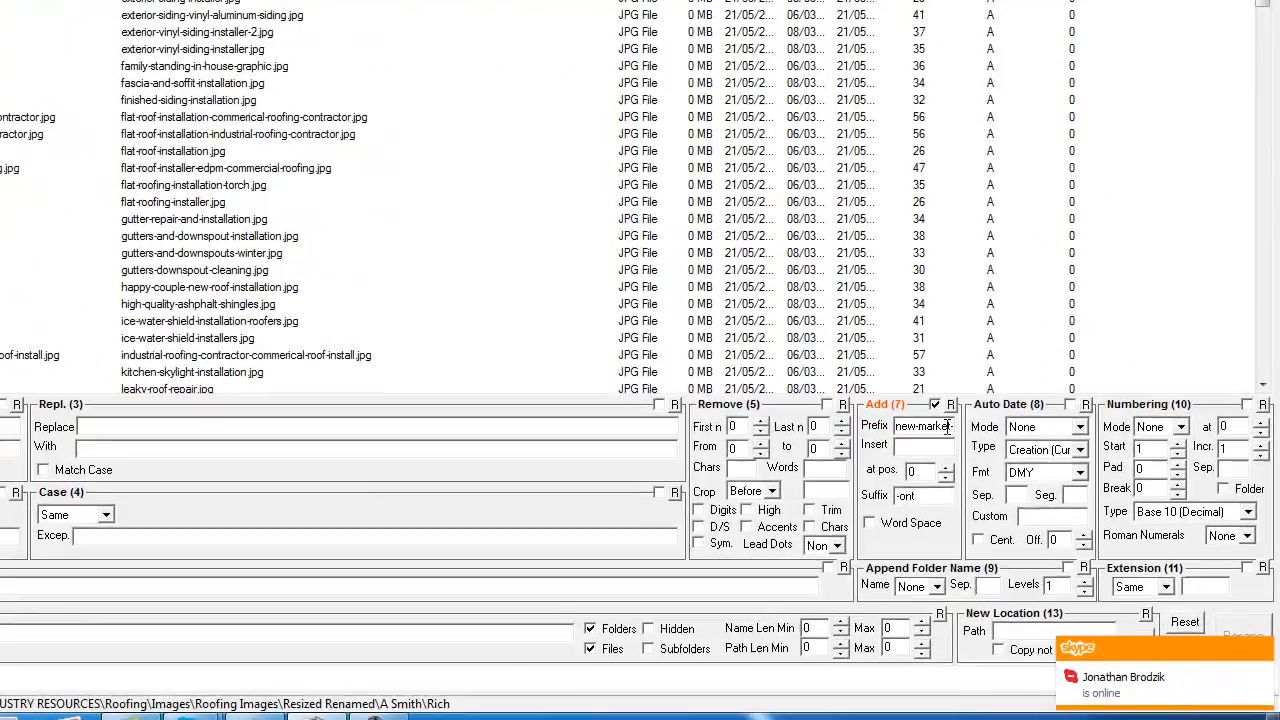
{"action": "double_click", "coordinate": [1058, 556]}
{"action": "triple_click", "coordinate": [946, 427]}
{"action": "type", "text": "richmon"}
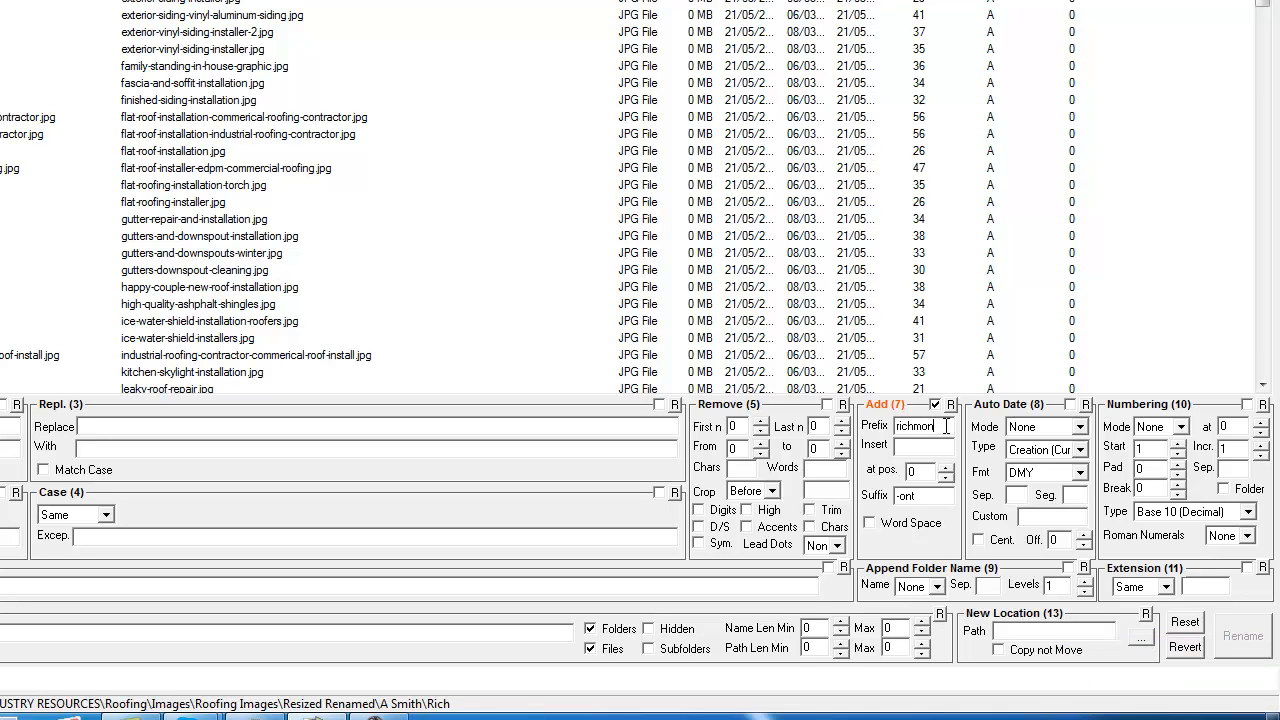
{"action": "type", "text": "d-hill-on-"}
Clear the suffix and rename all images in the Richmond Hill folder
{"action": "key", "text": "ctrl+a"}
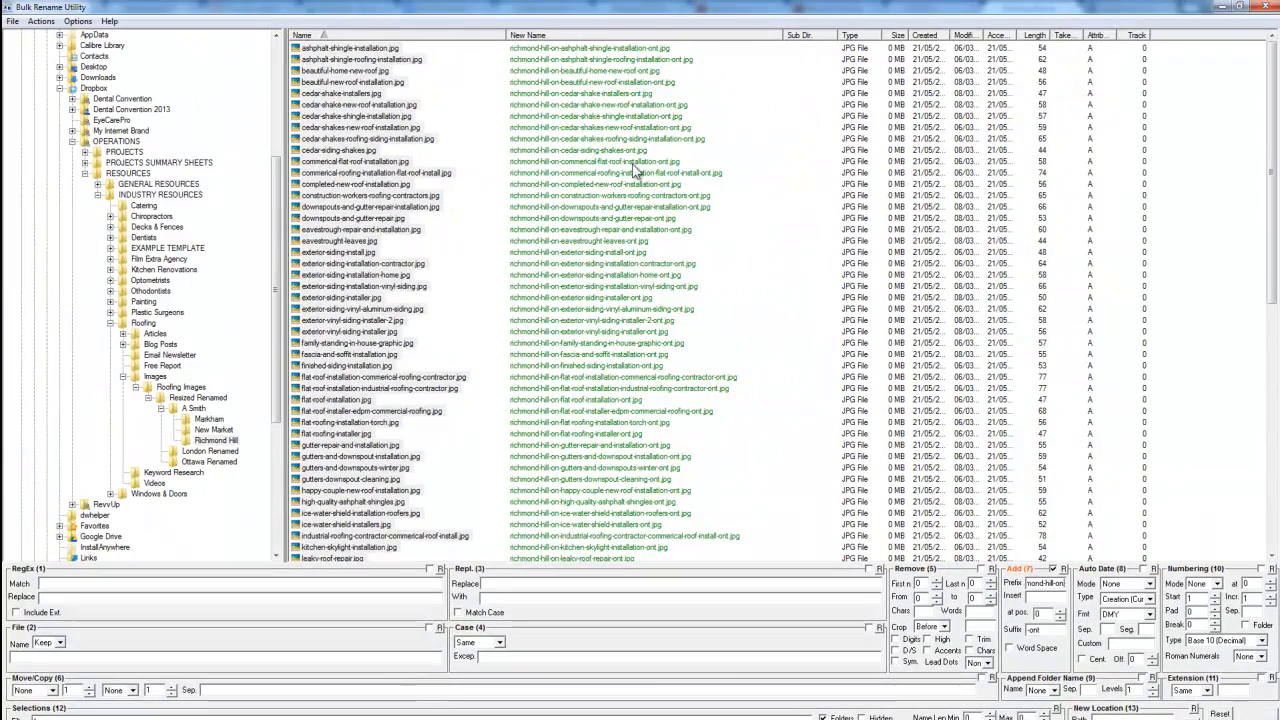
{"action": "left_click_drag", "start_coordinate": [1051, 630], "coordinate": [965, 640]}
{"action": "key", "text": "BackSpace"}
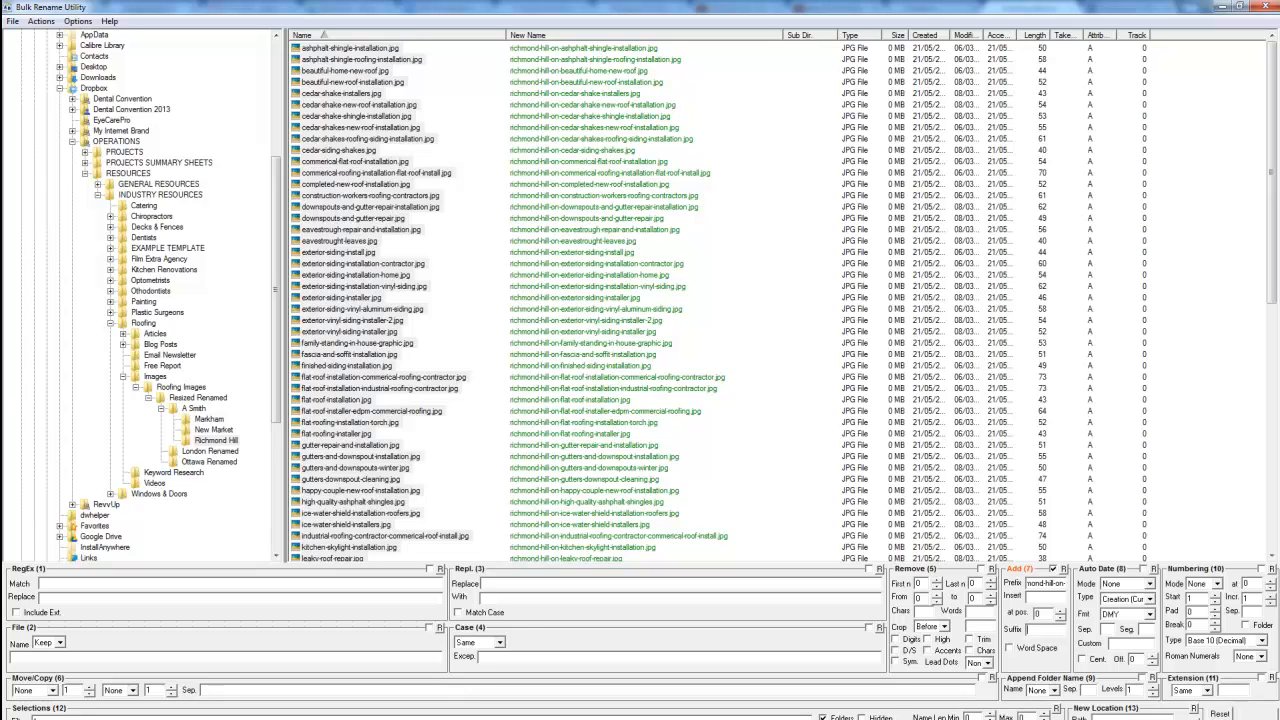
{"action": "left_click", "coordinate": [1255, 715]}
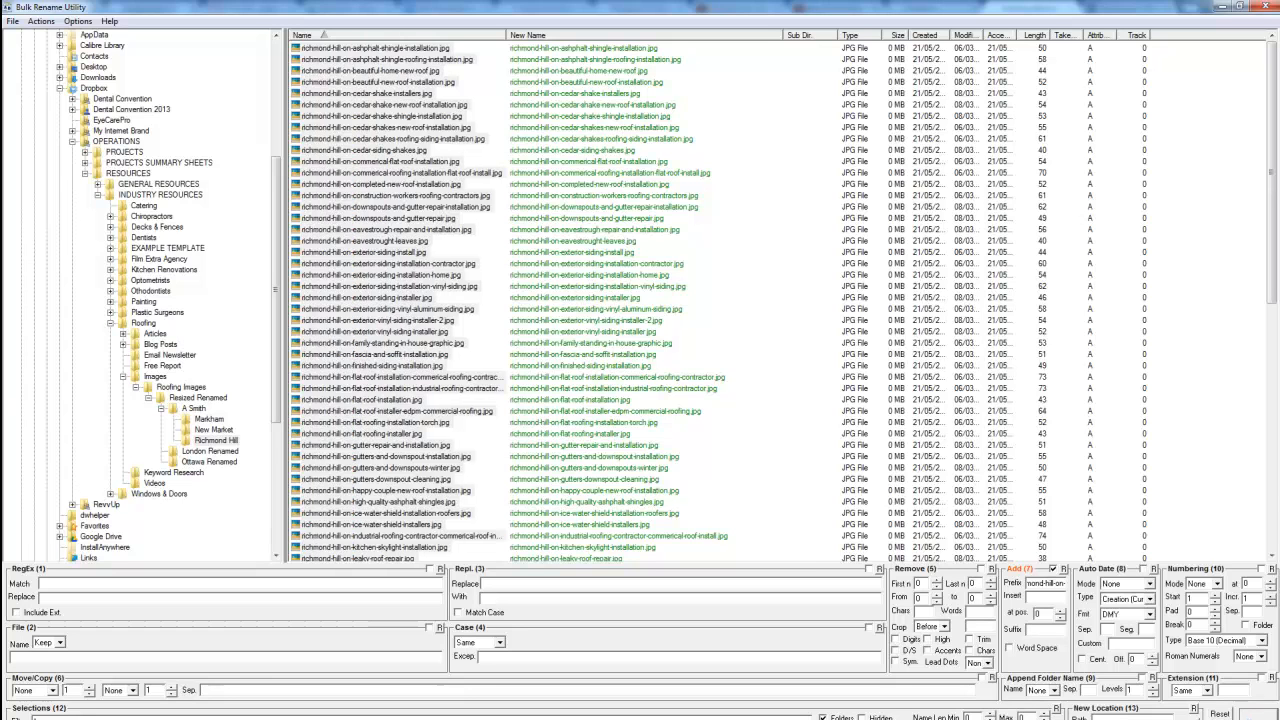